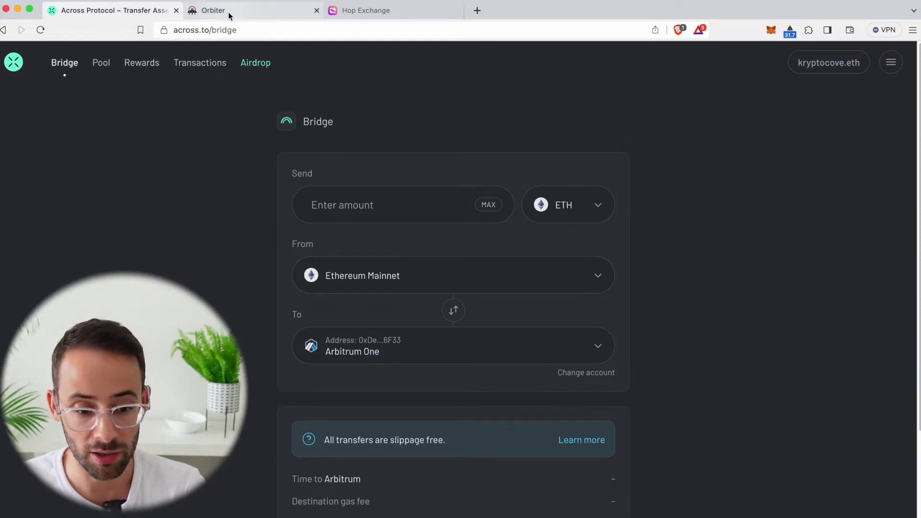
- Glance at the Orbiter and Hop Exchange pages, then return to Across
left_click(246, 12)
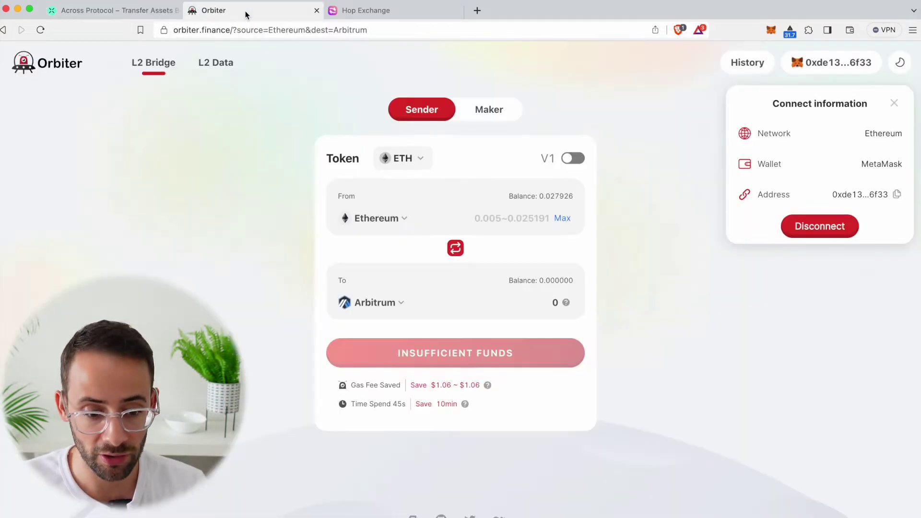
left_click(391, 10)
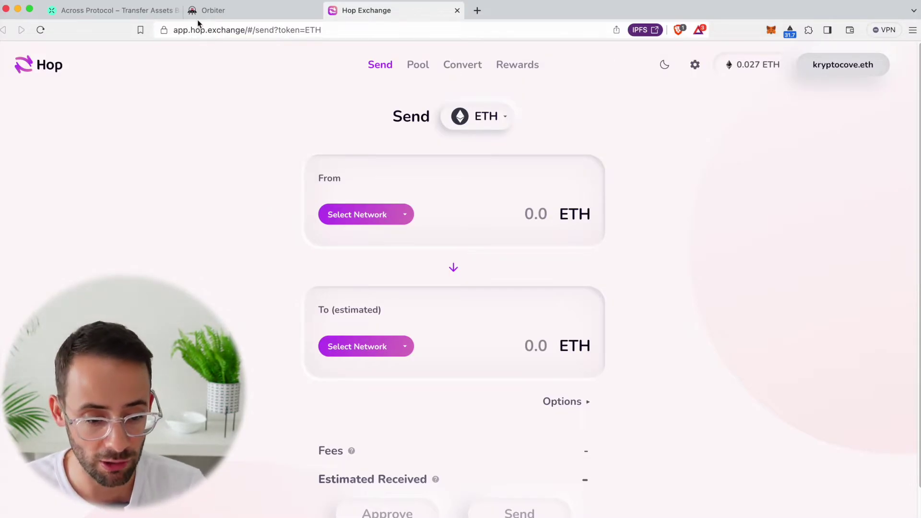
left_click(139, 10)
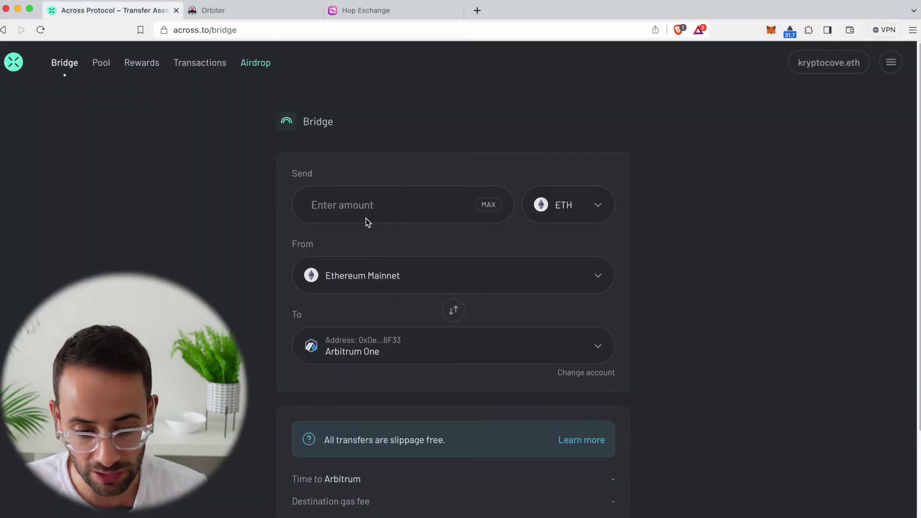
- Browse the From and To chain lists, keeping Ethereum Mainnet to Arbitrum One, then reopen the From list
left_click(463, 283)
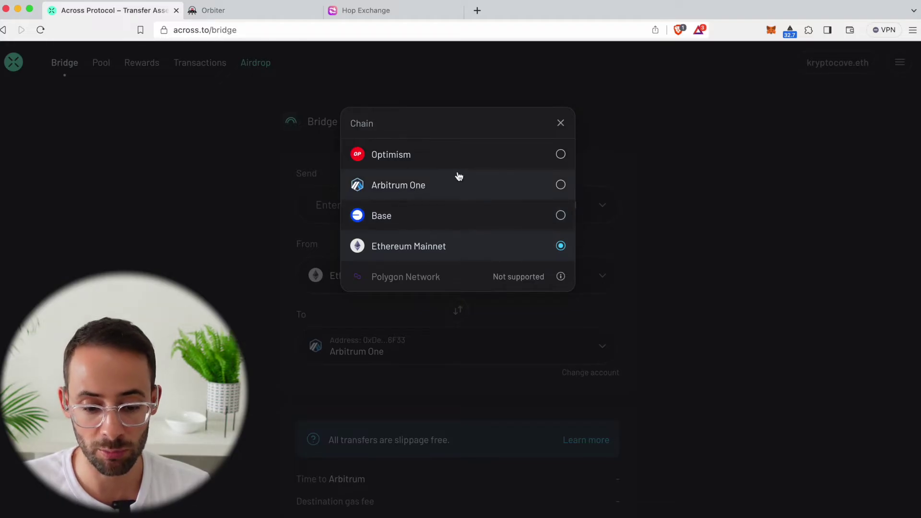
left_click(109, 273)
left_click(405, 352)
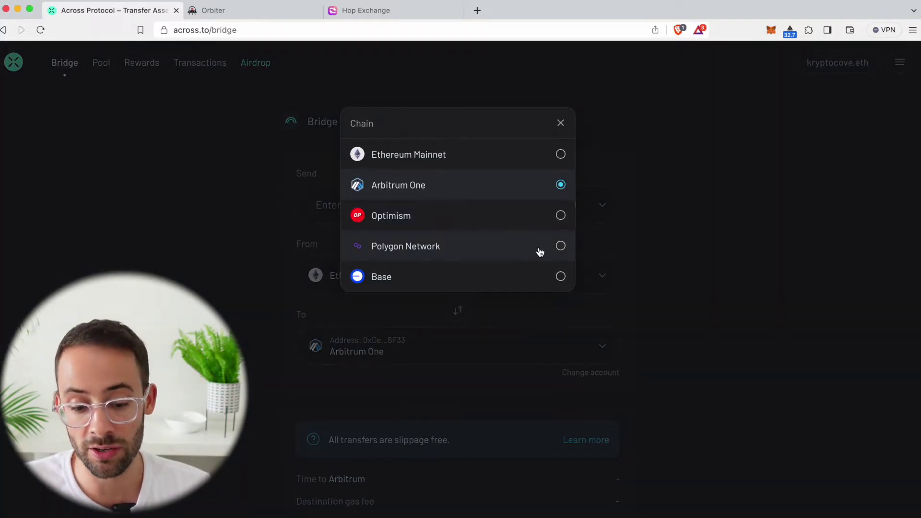
left_click(344, 294)
left_click(445, 288)
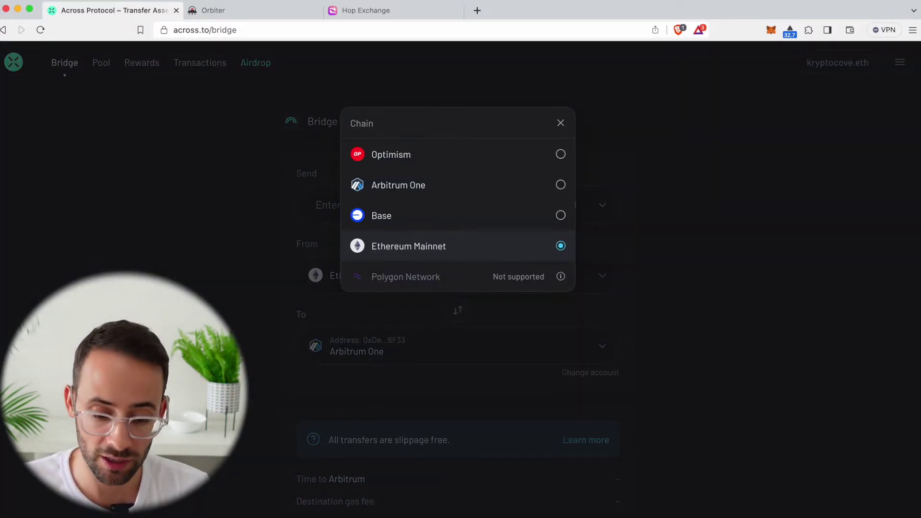
left_click(269, 151)
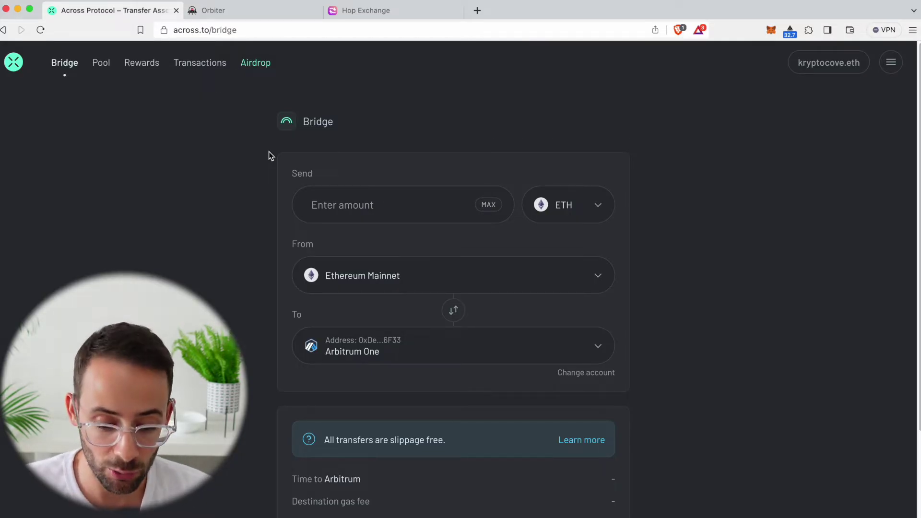
left_click(426, 263)
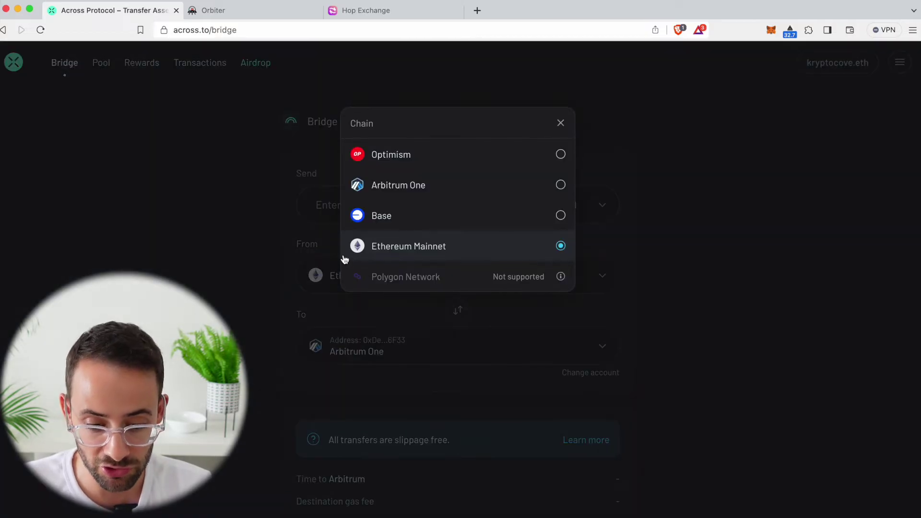
- Route the ETH transfer from Base to Optimism
left_click(388, 218)
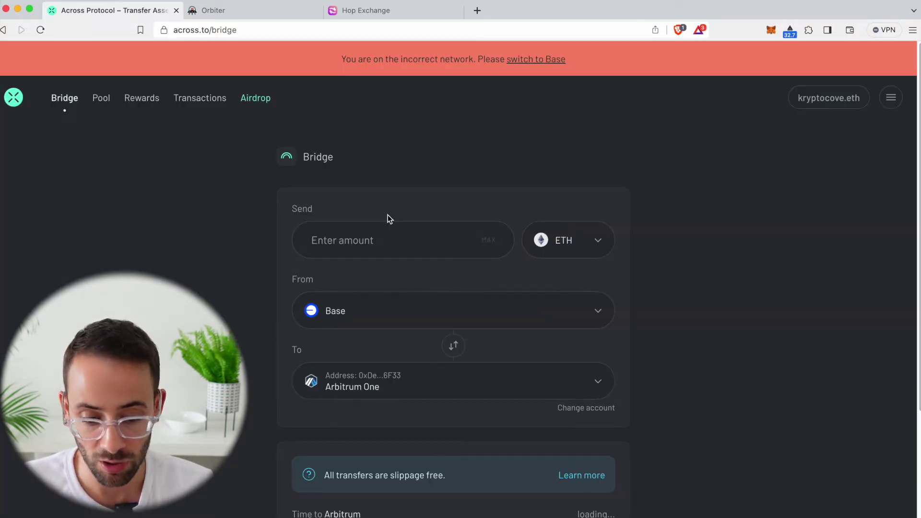
left_click(446, 391)
left_click(395, 215)
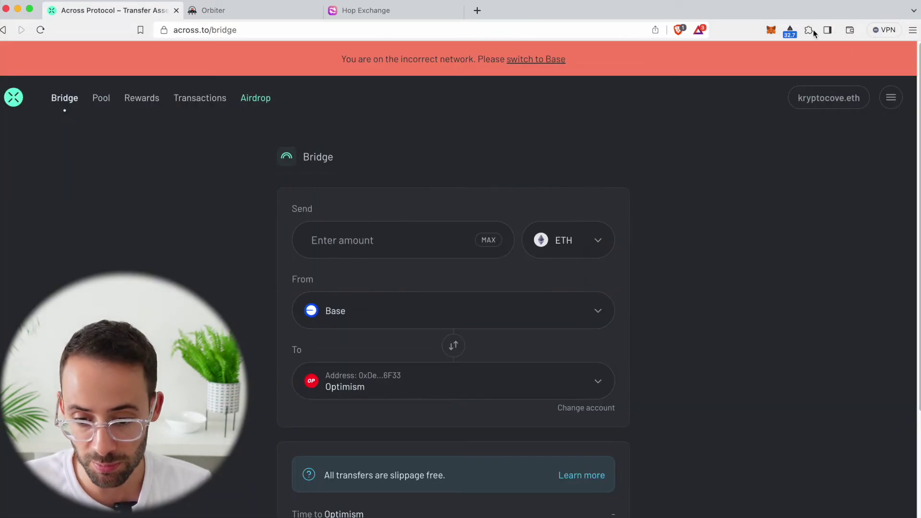
- Switch the wallet onto Base Mainnet and check the connected account details
left_click(771, 30)
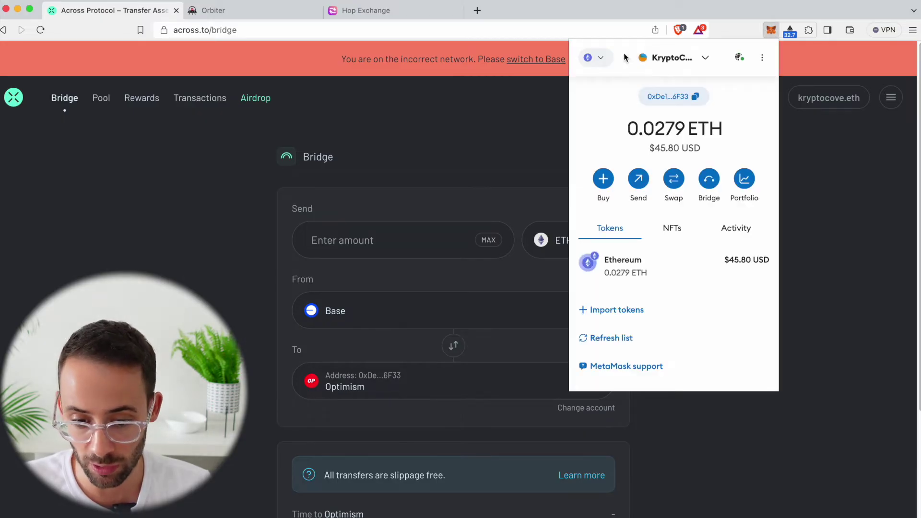
left_click(598, 57)
scroll(633, 196, "down", 3)
scroll(638, 187, "up", 3)
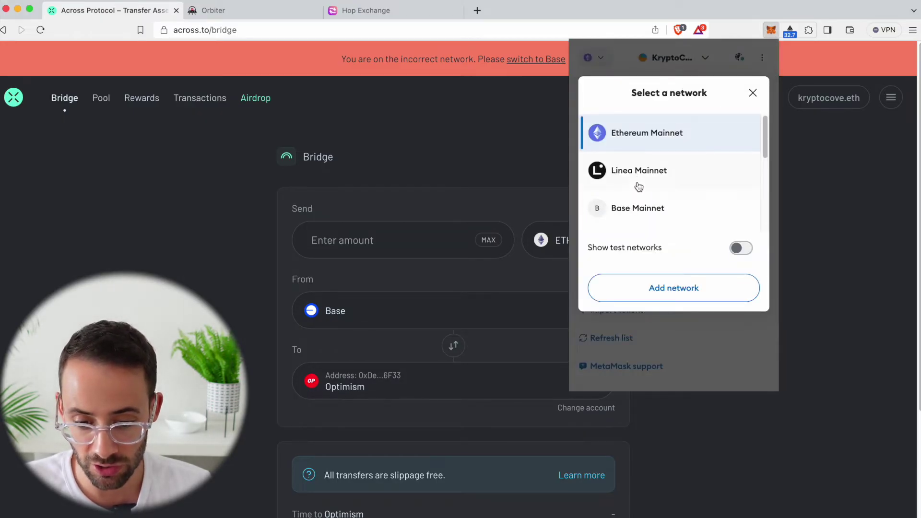
left_click(638, 211)
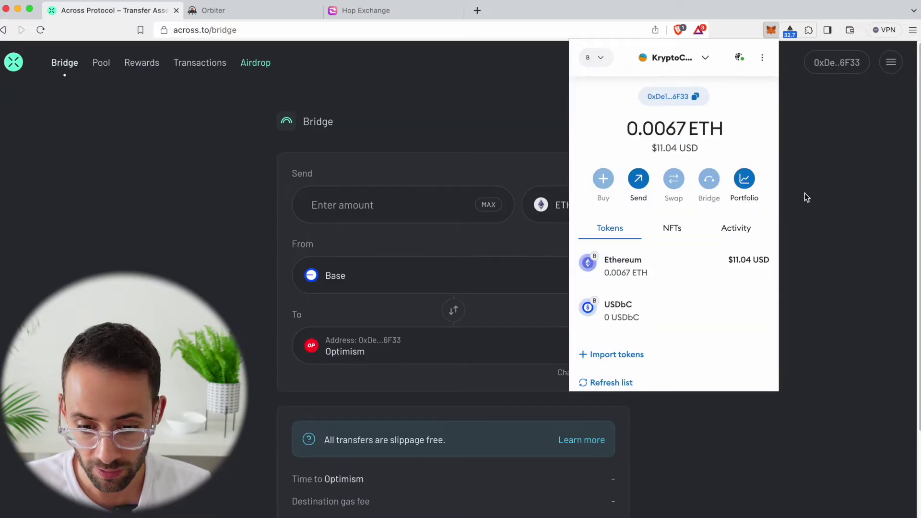
left_click(807, 197)
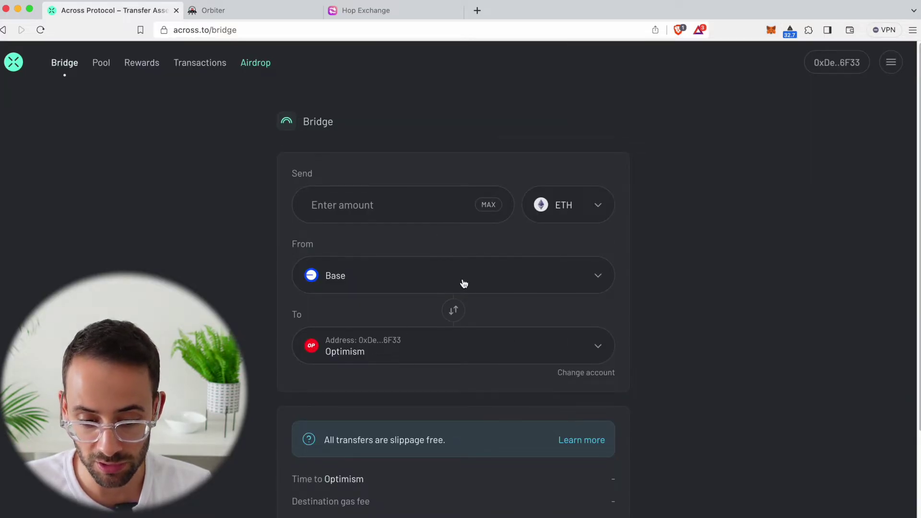
left_click(849, 68)
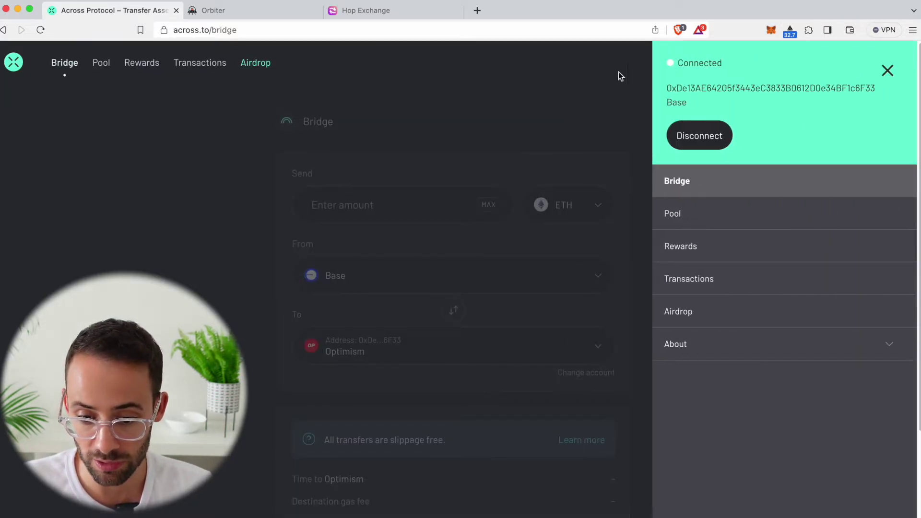
left_click(434, 283)
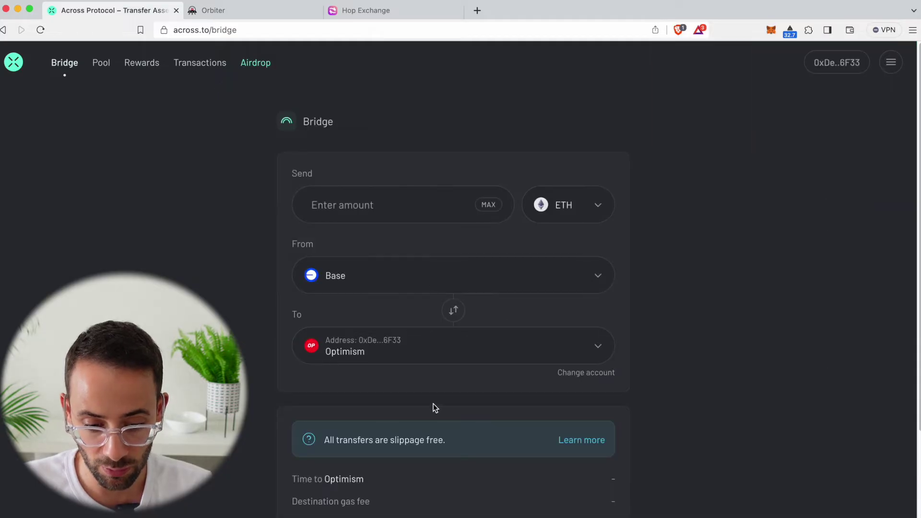
scroll(432, 407, "down", 1)
left_click(413, 261)
- Keep Base and ETH, enter the full balance to receive 0.00652 ETH, and review fees
left_click(245, 165)
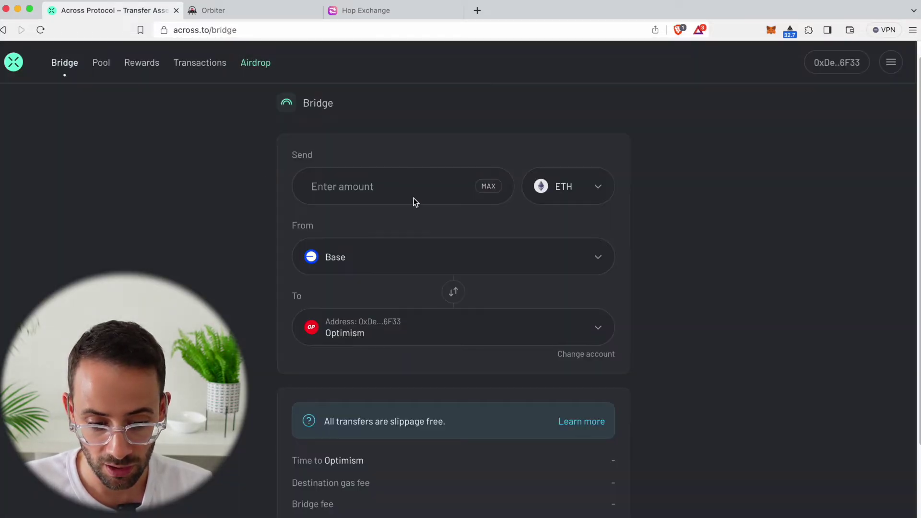
left_click(582, 195)
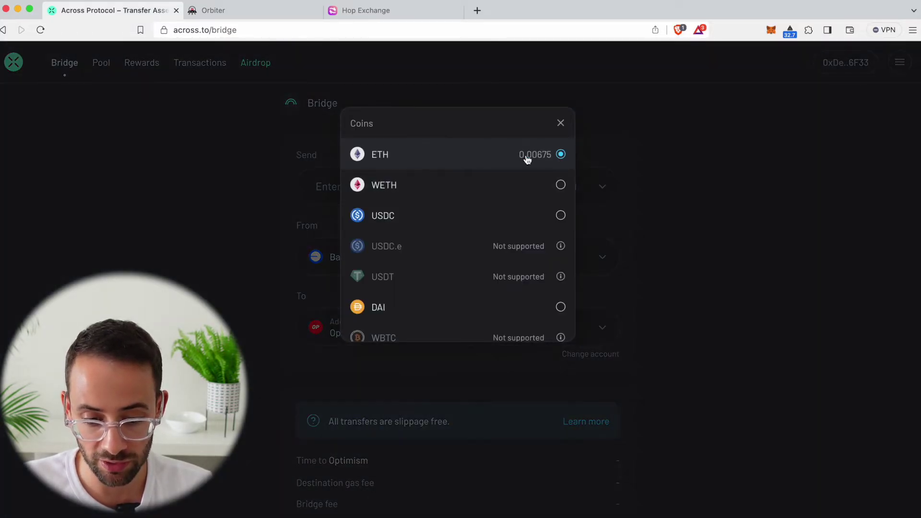
left_click(145, 174)
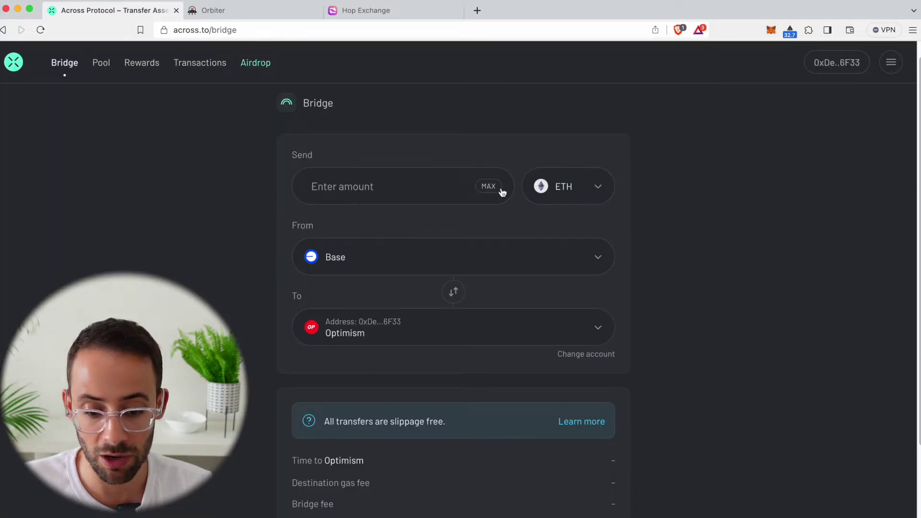
left_click(489, 187)
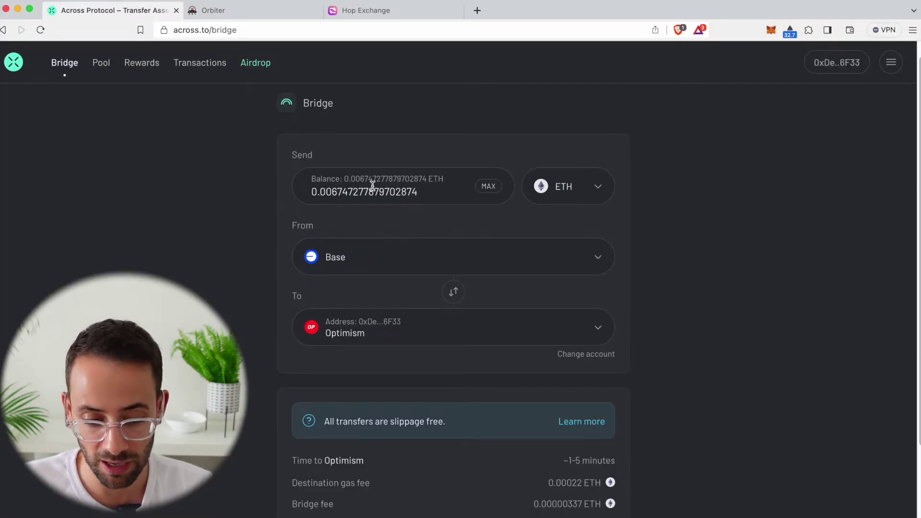
scroll(503, 367, "down", 3)
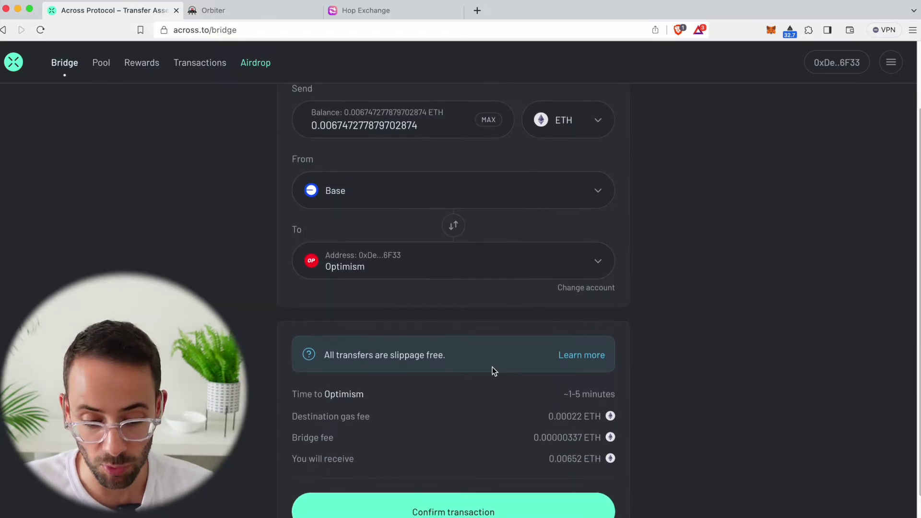
scroll(267, 253, "down", 2)
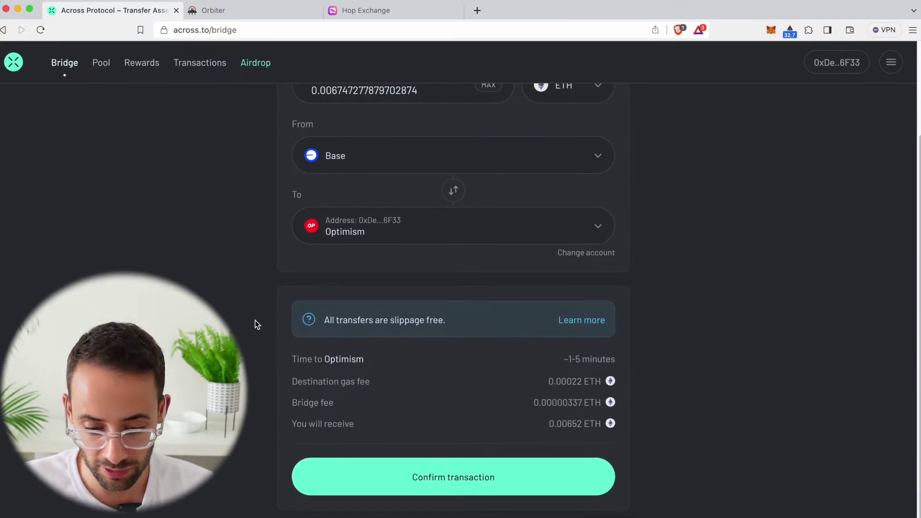
scroll(387, 180, "up", 2)
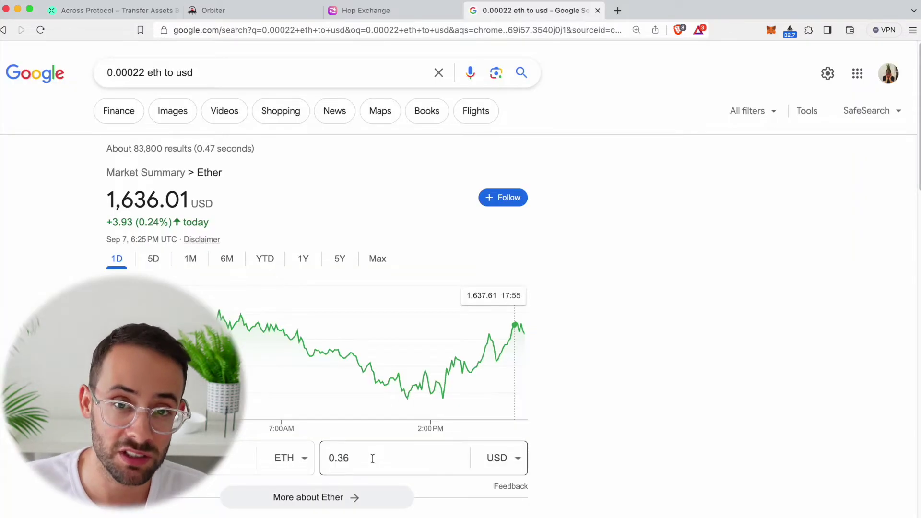
- Note the 0.00022 ETH gas fee is about 0.36 USD, then go back to Across
left_click(372, 459)
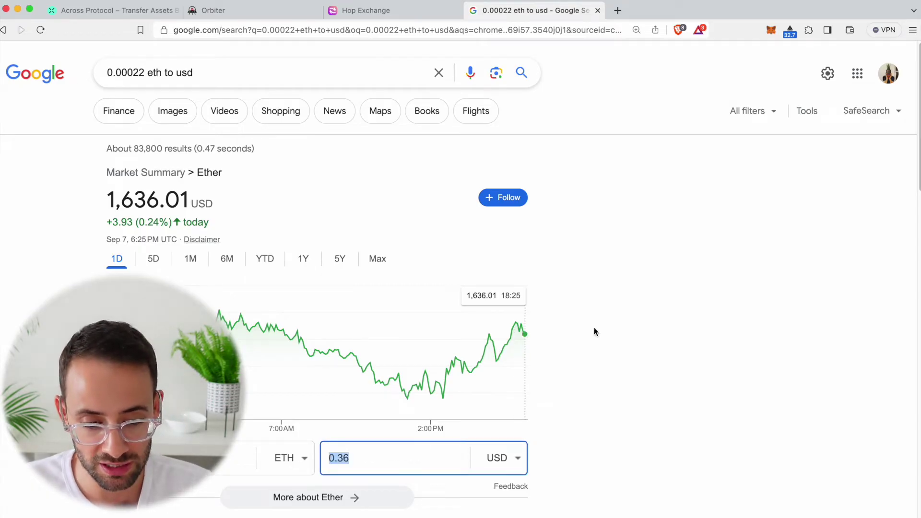
left_click(116, 10)
- Switch the source to Ethereum Mainnet and submit; the wallet reports insufficient ETH
scroll(191, 259, "up", 3)
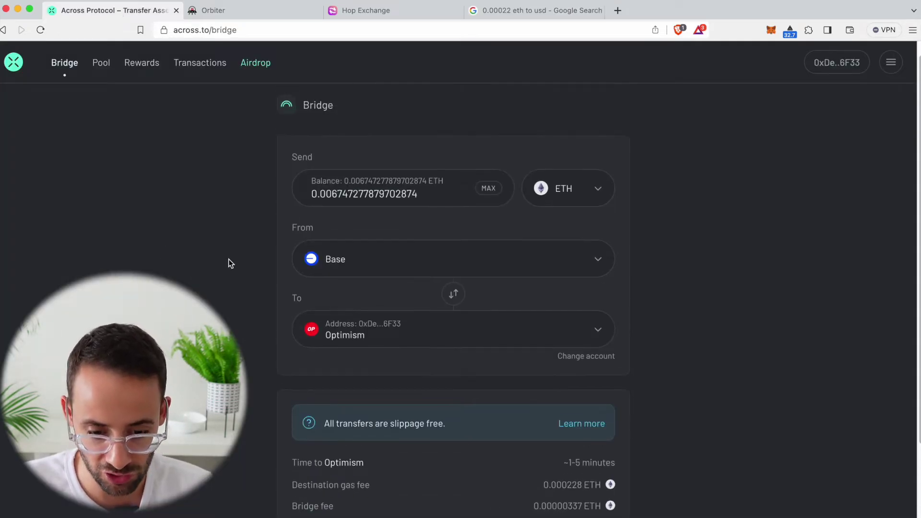
left_click(416, 268)
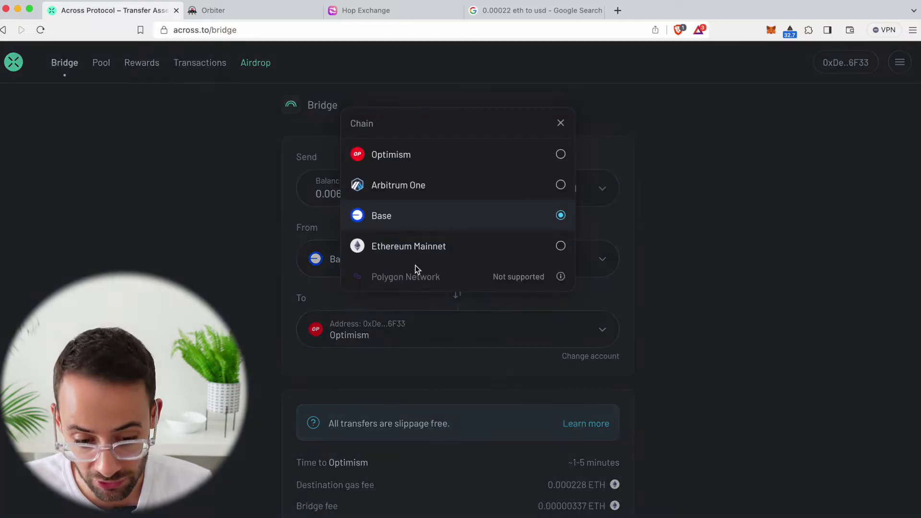
left_click(425, 247)
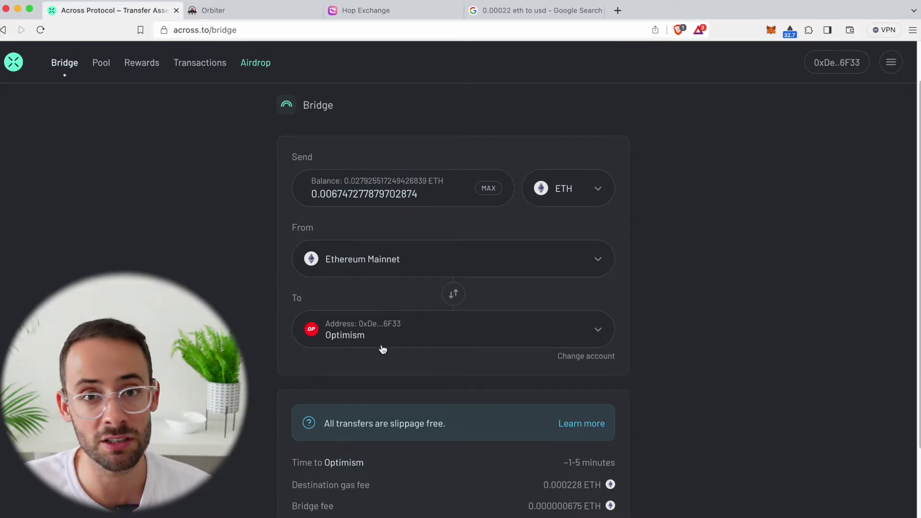
left_click(489, 189)
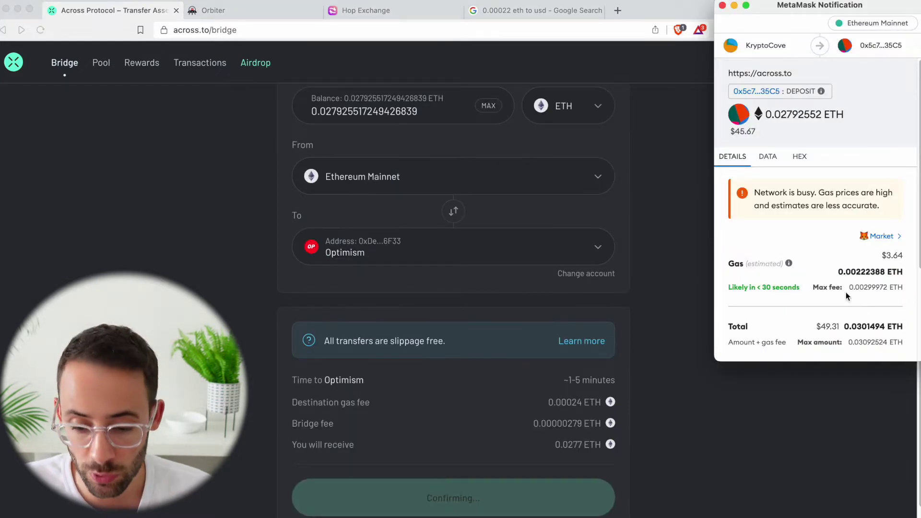
scroll(844, 249, "down", 3)
scroll(864, 230, "up", 2)
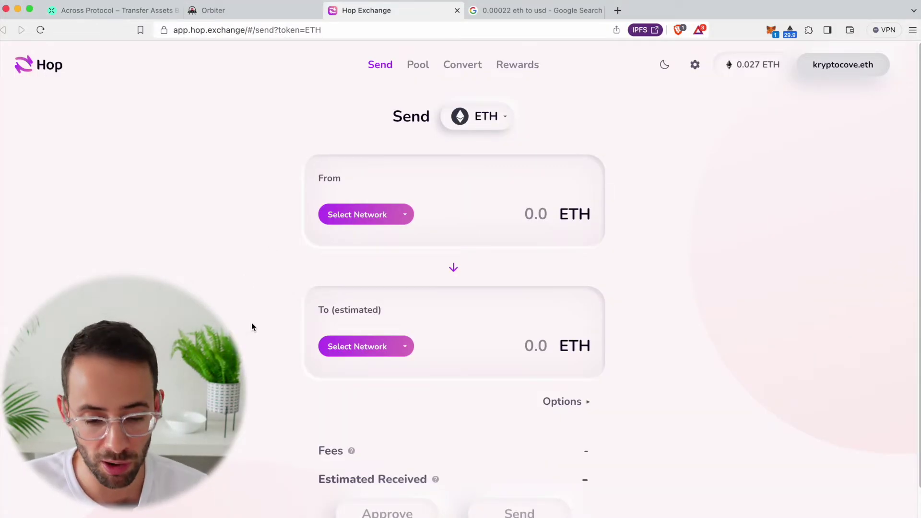
- Browse Hop's source and destination network lists without choosing any
left_click(348, 214)
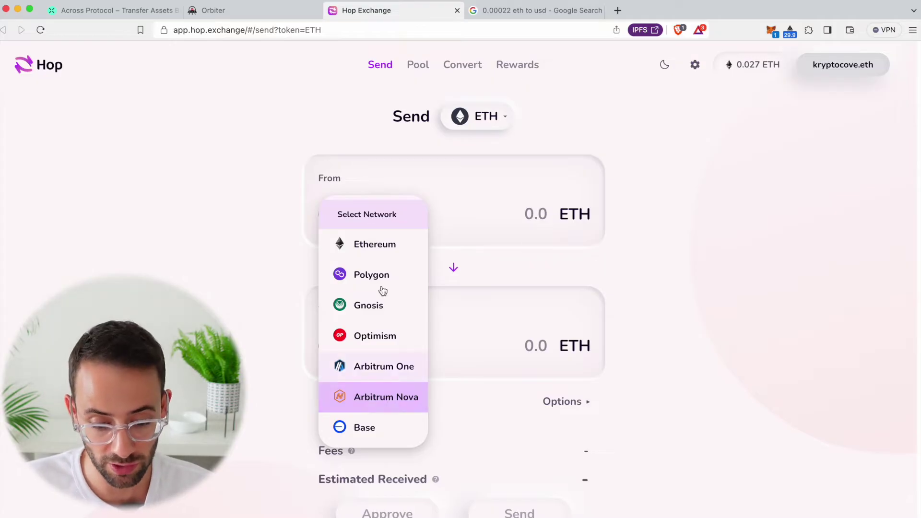
left_click(292, 332)
left_click(381, 348)
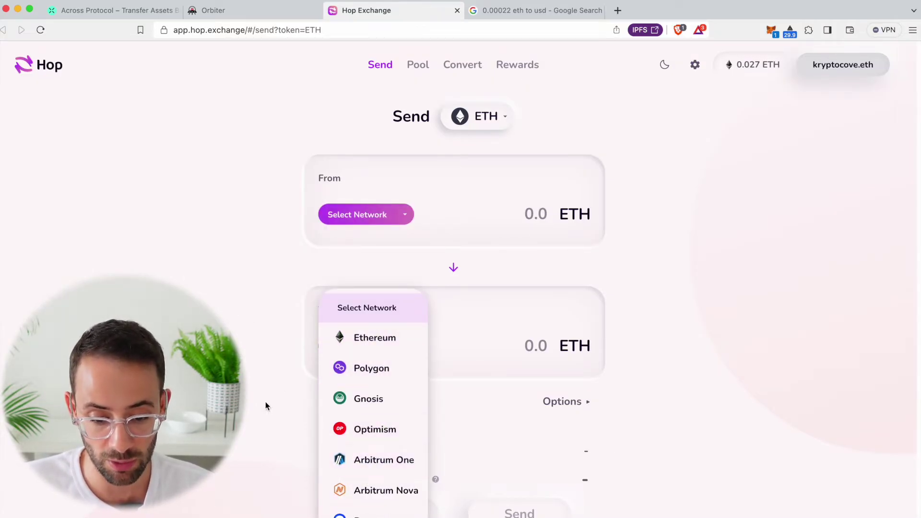
left_click(231, 310)
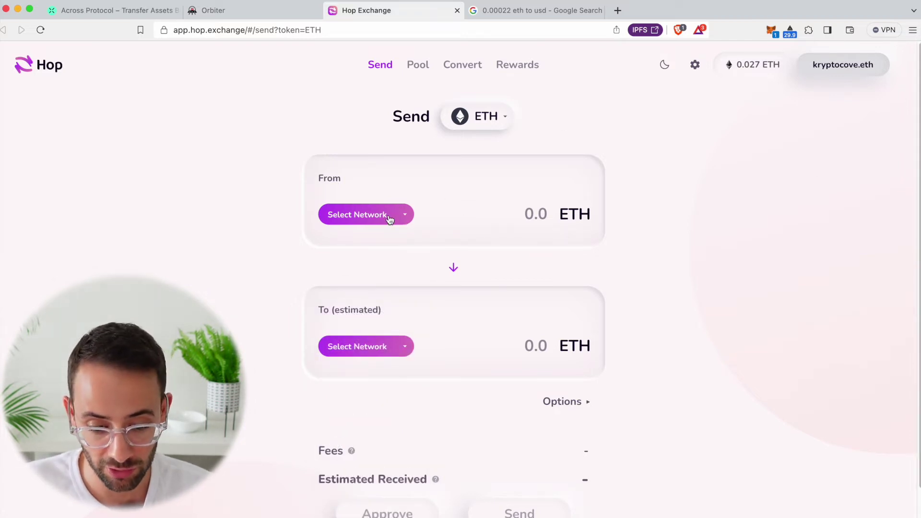
- Send 0.01 ETH from Ethereum to Arbitrum One, estimating 0.0099996 ETH received
left_click(389, 220)
left_click(378, 245)
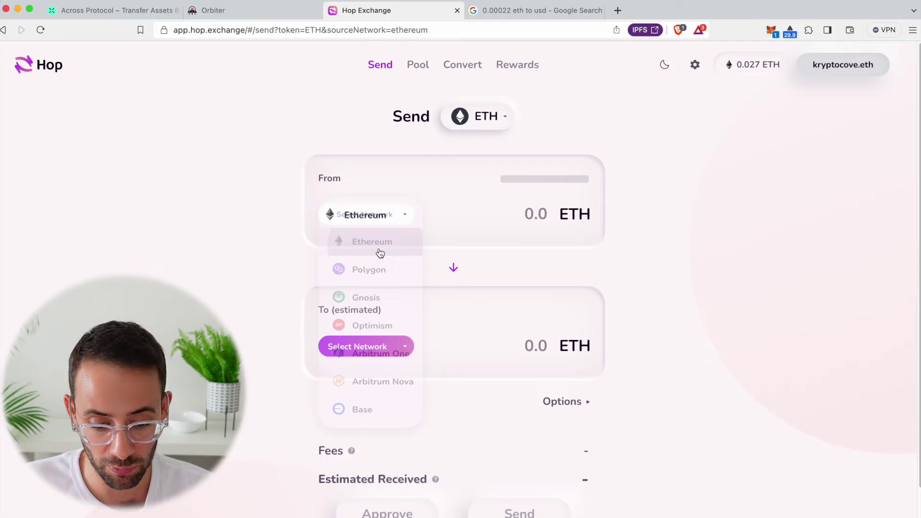
left_click(383, 346)
left_click(387, 461)
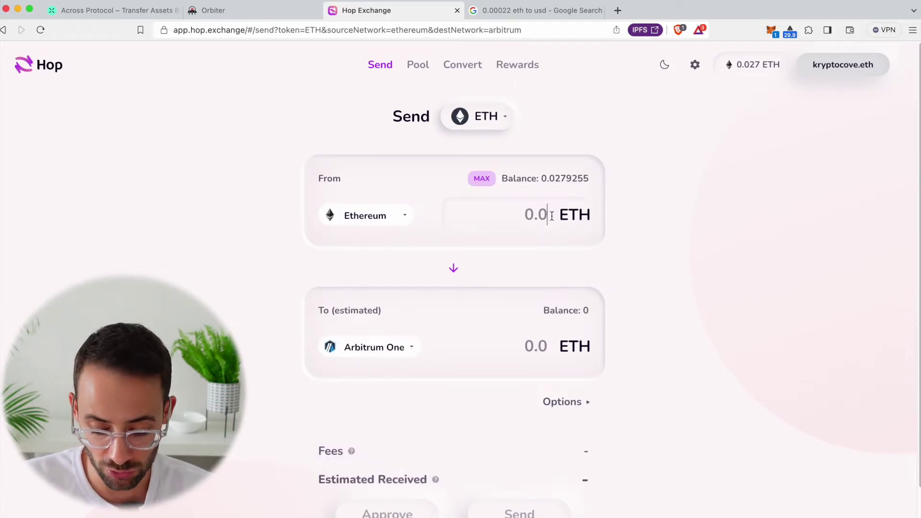
type("0.01")
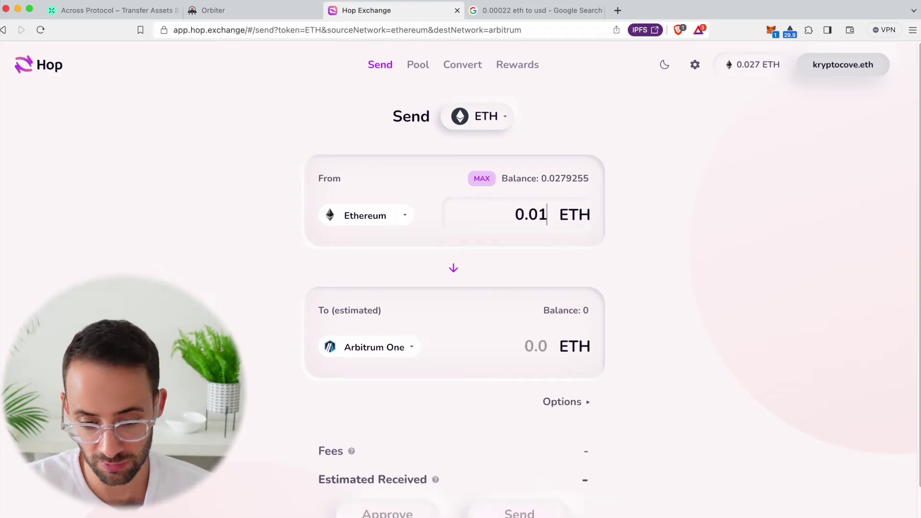
scroll(631, 492, "down", 1)
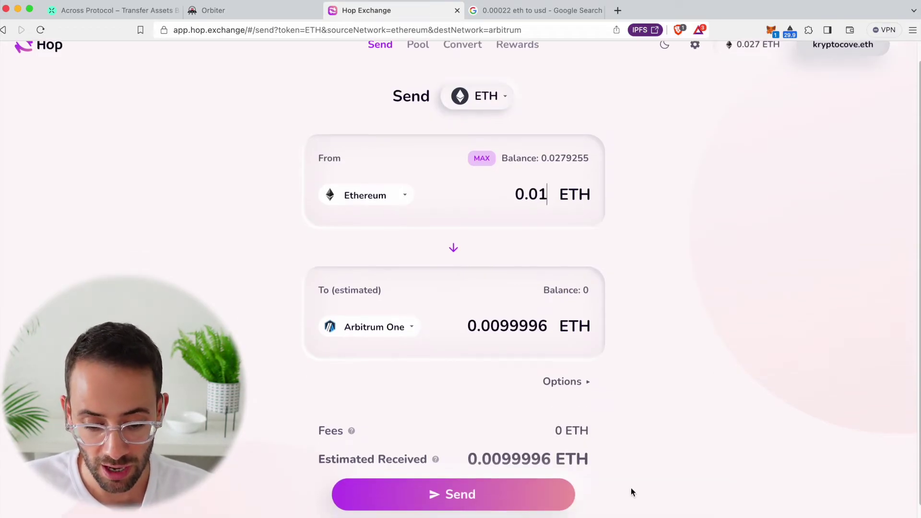
- Start the 0.01 ETH send, check the $6.60 gas fee, and reject it in the wallet
left_click(484, 499)
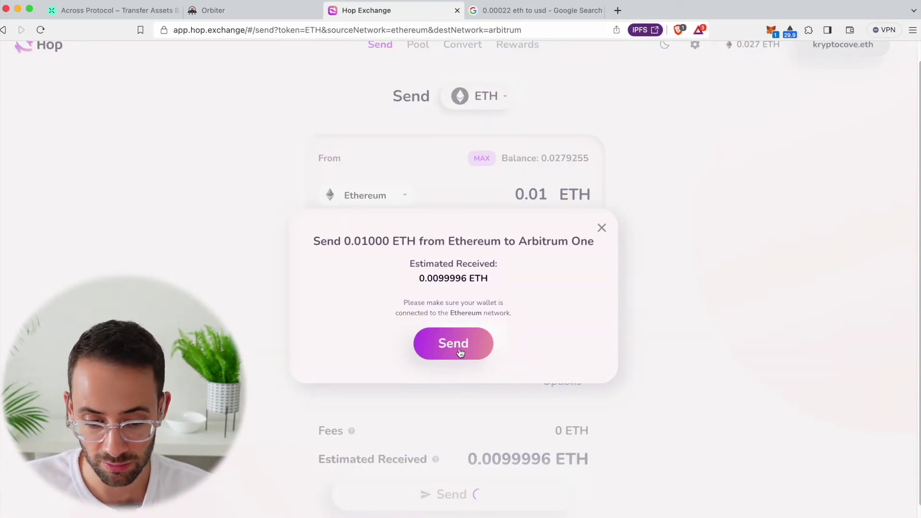
left_click(459, 350)
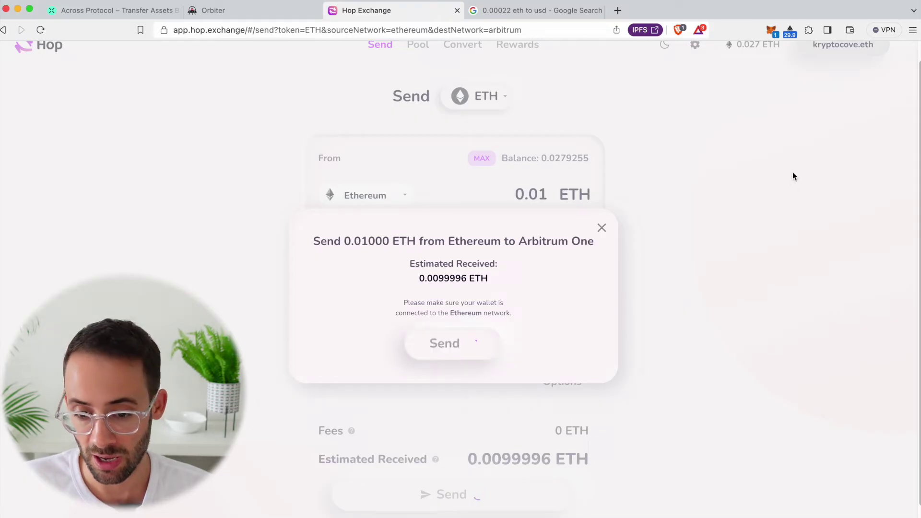
scroll(851, 264, "down", 2)
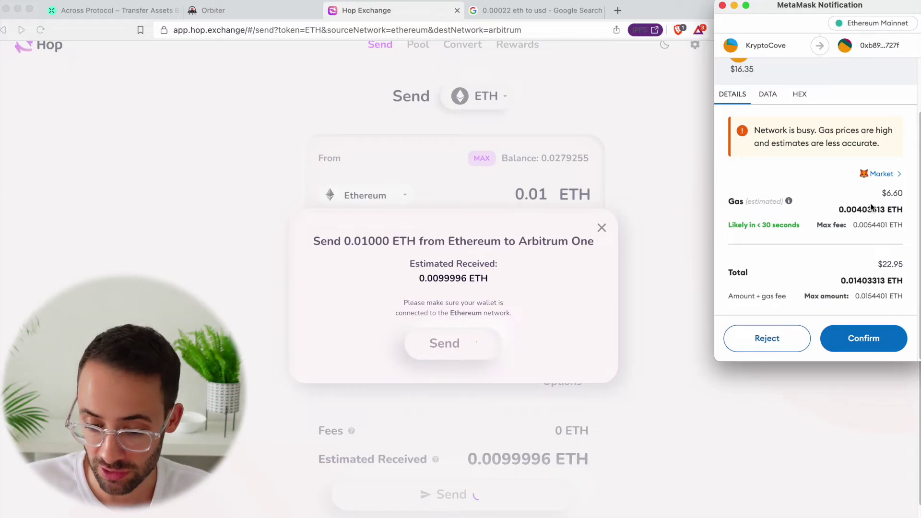
left_click_drag(882, 194, 904, 194)
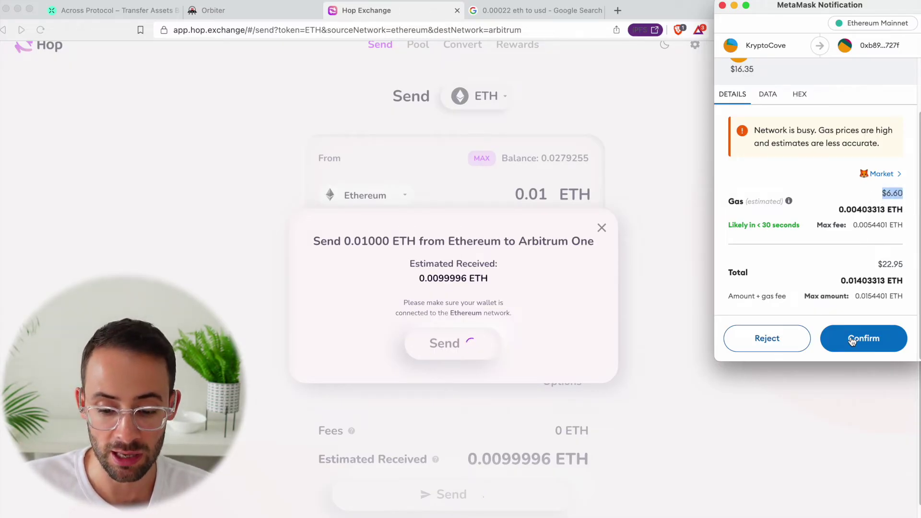
left_click(781, 345)
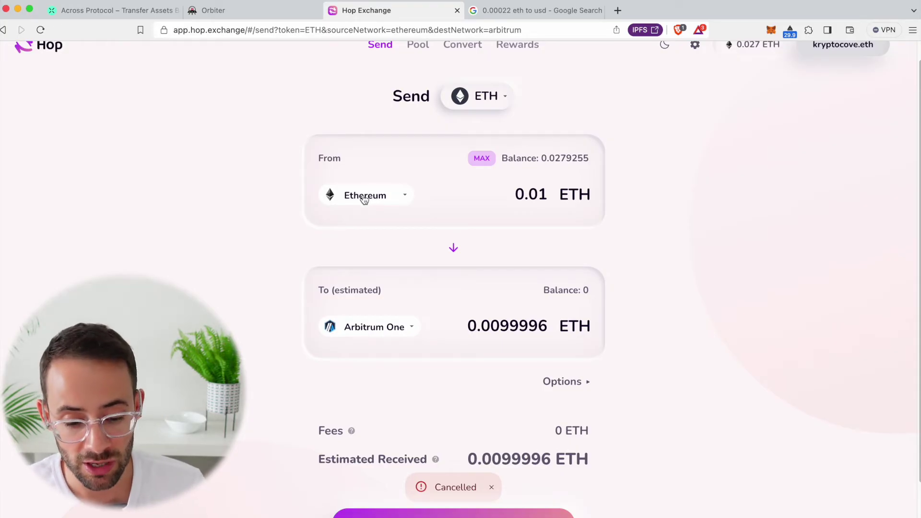
- Reroute the transfer from Arbitrum One to Optimism
left_click(366, 330)
left_click(300, 222)
left_click(367, 199)
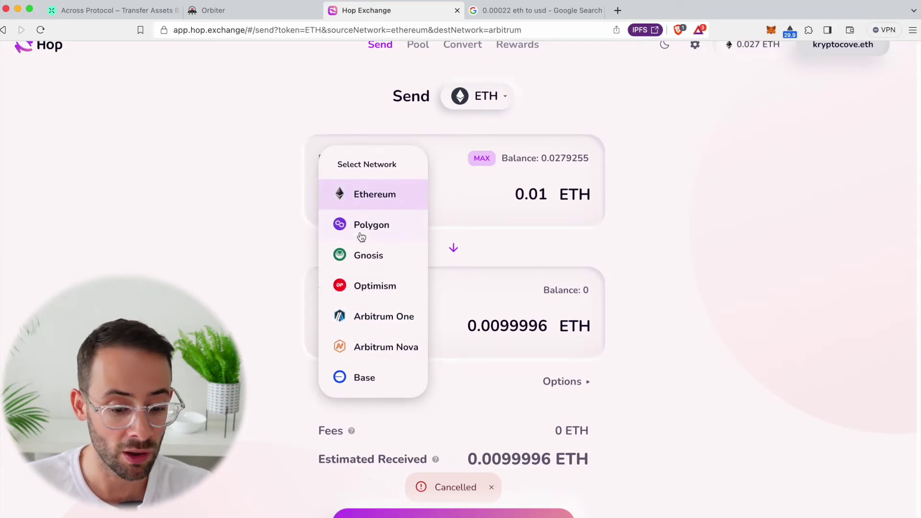
left_click(376, 316)
left_click(376, 331)
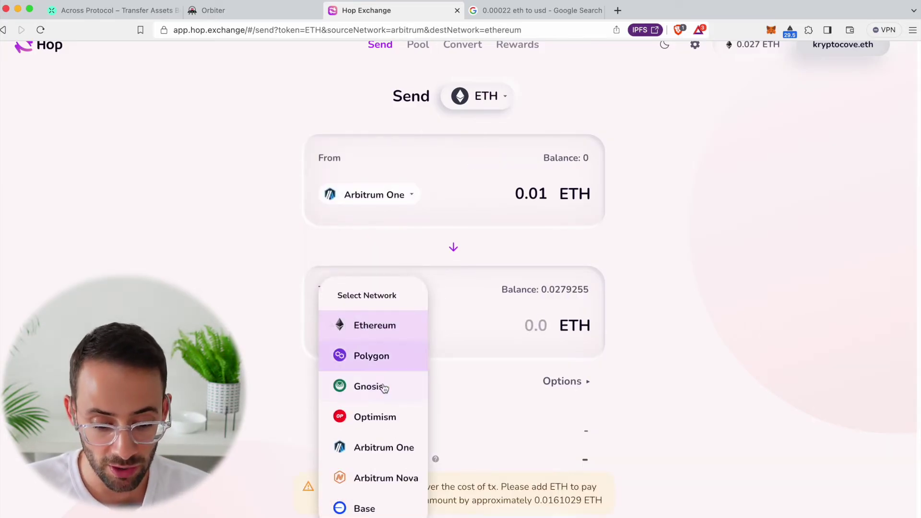
left_click(379, 415)
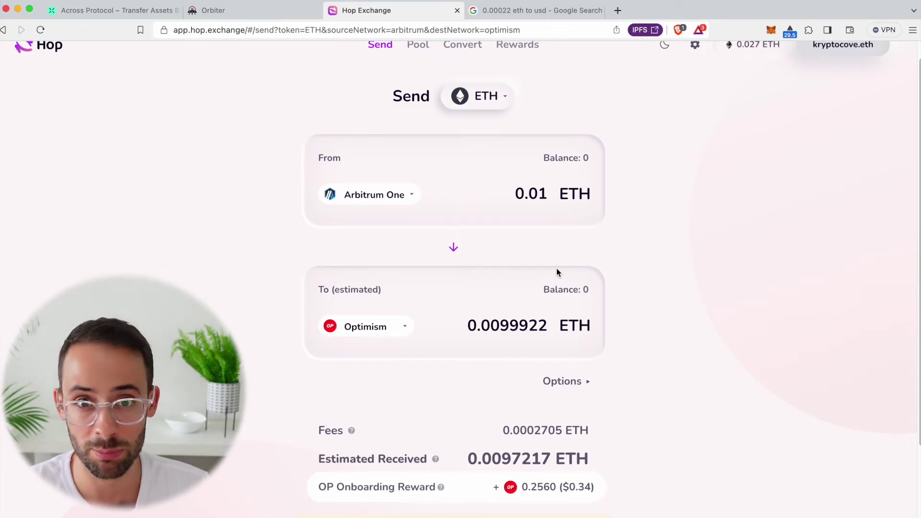
- Review the fees and 0.2640 OP onboarding reward, then move to the Orbiter bridge
scroll(556, 273, "up", 1)
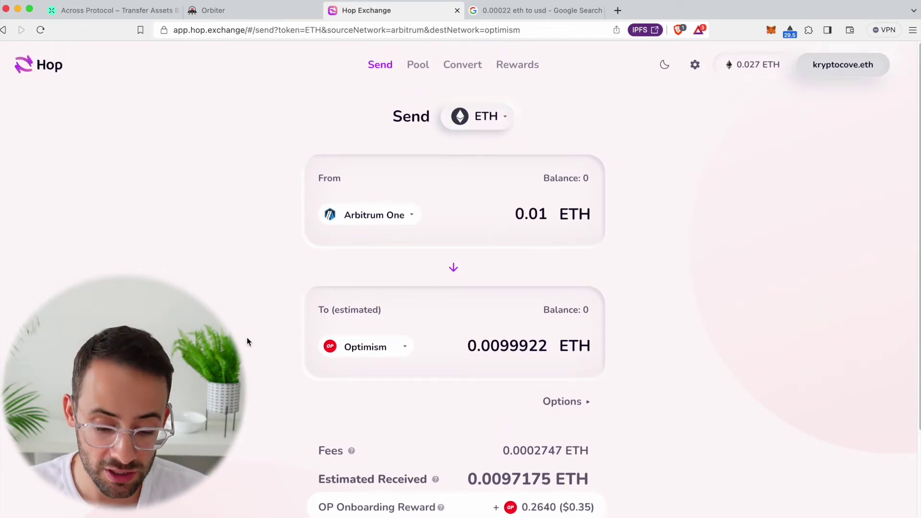
scroll(247, 342, "down", 3)
scroll(454, 362, "up", 3)
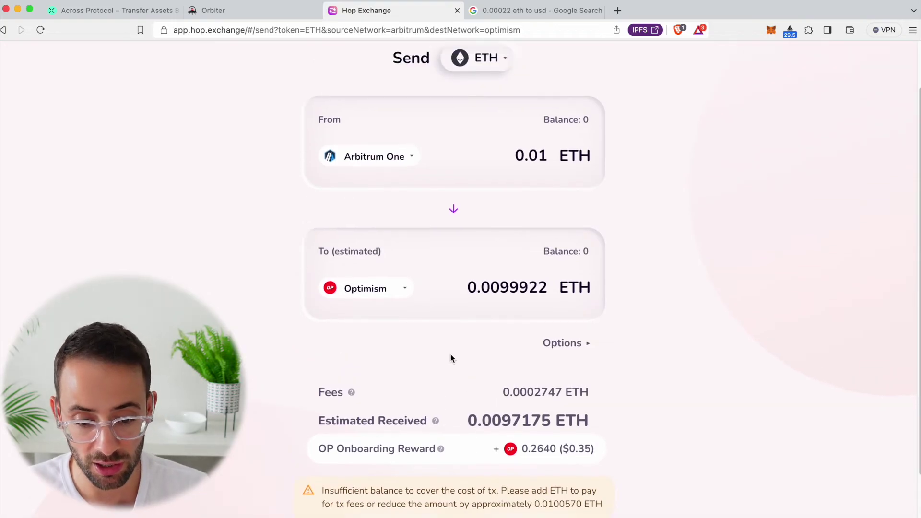
scroll(451, 355, "down", 2)
scroll(451, 353, "down", 1)
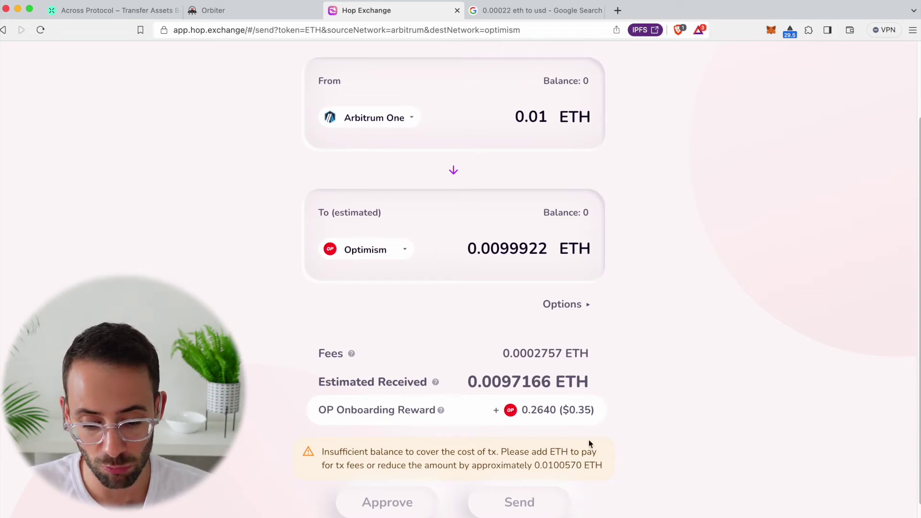
left_click_drag(525, 410, 599, 411)
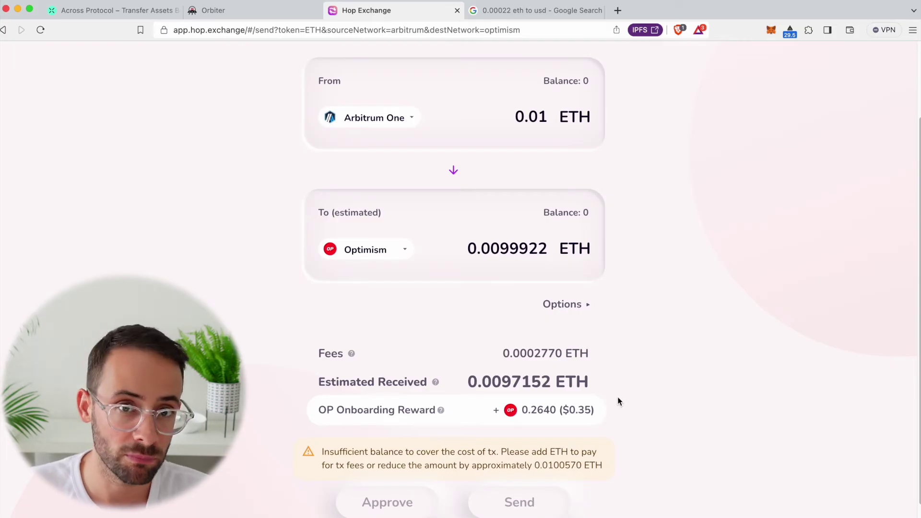
left_click(226, 14)
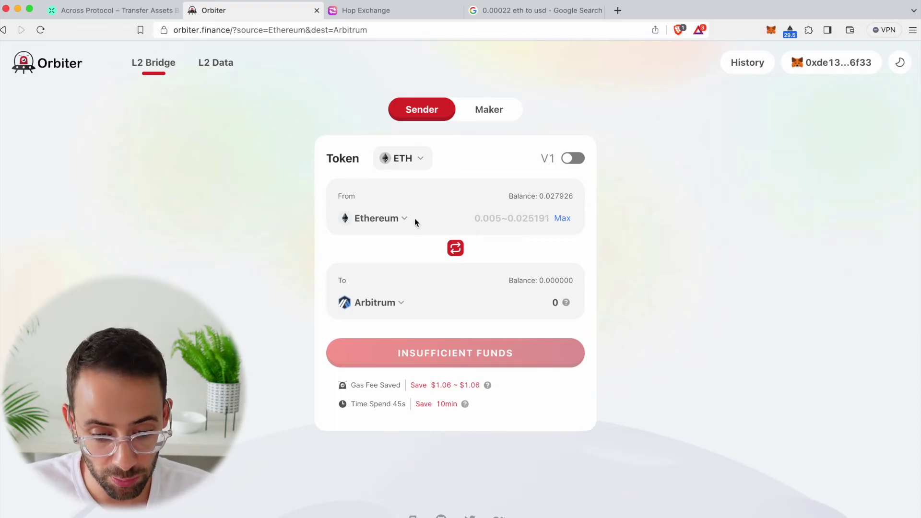
- Browse Orbiter's sending and receiving chain pickers without changing chains
left_click(379, 227)
scroll(432, 322, "down", 10)
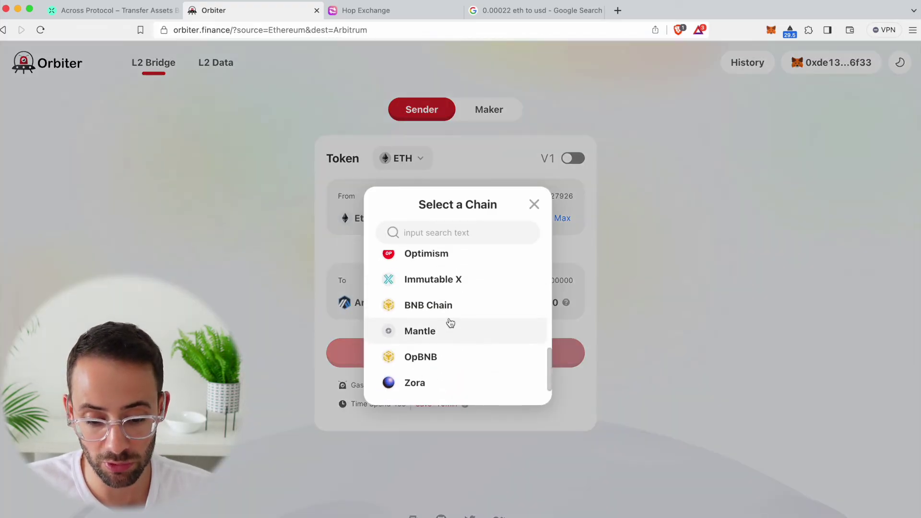
scroll(449, 324, "up", 10)
key("Escape")
left_click(379, 304)
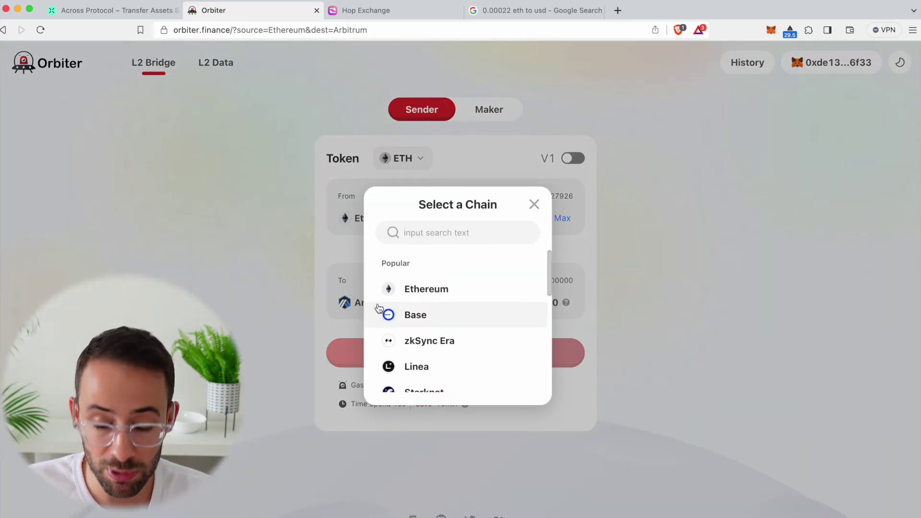
left_click(271, 276)
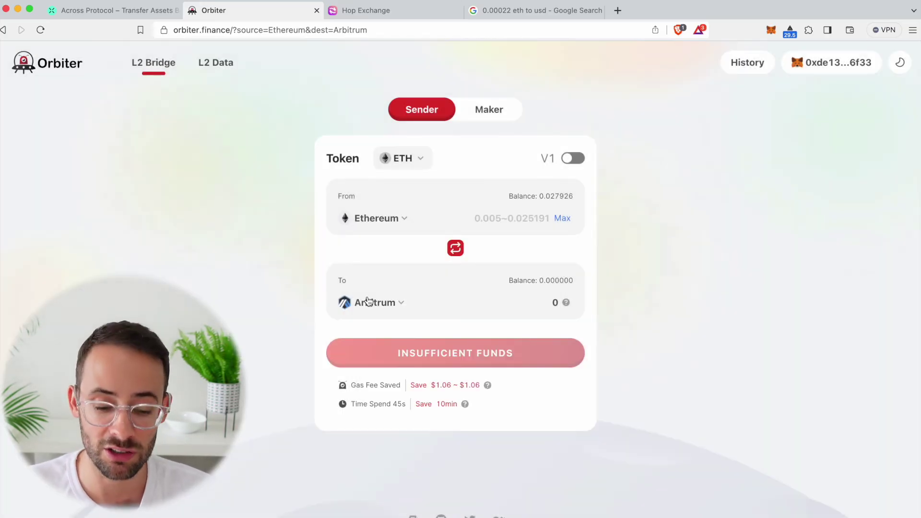
- Reopen the sending chain list and scroll through networks like Base, zkSync Era, and Zora
left_click(395, 221)
scroll(455, 322, "down", 6)
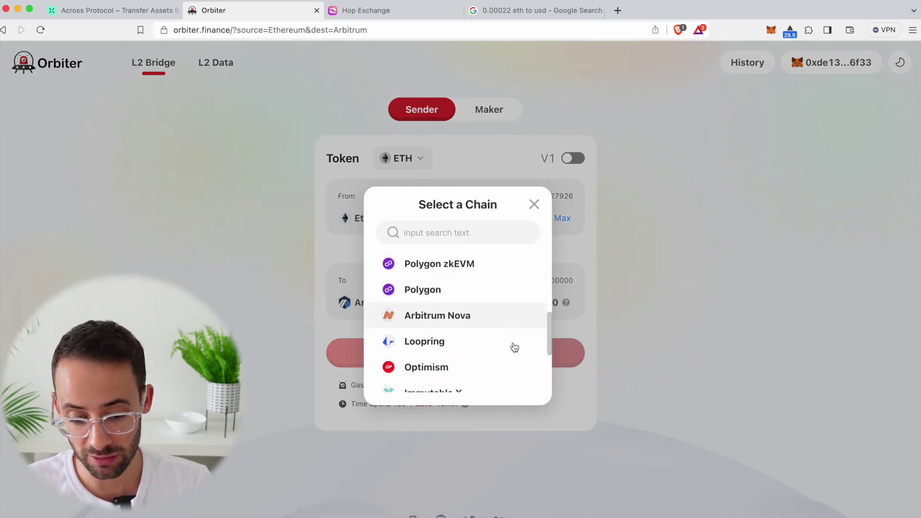
scroll(515, 347, "down", 5)
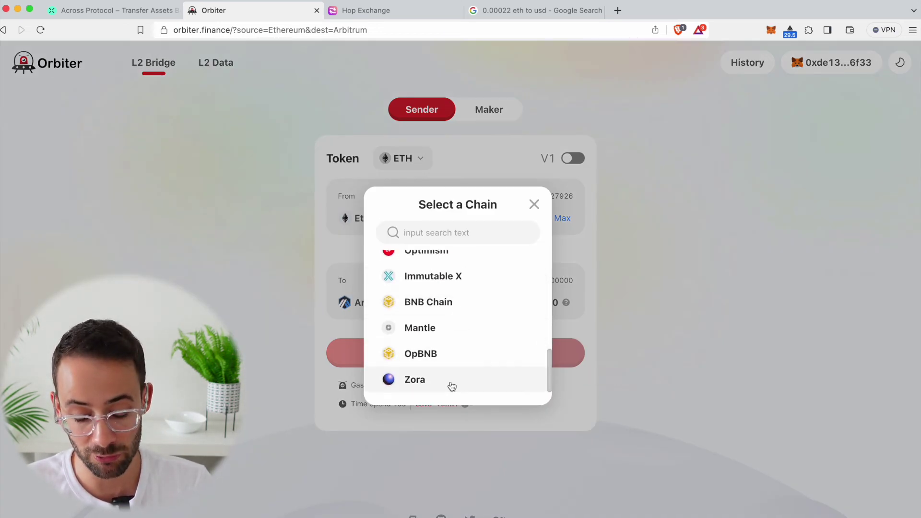
scroll(439, 302, "up", 10)
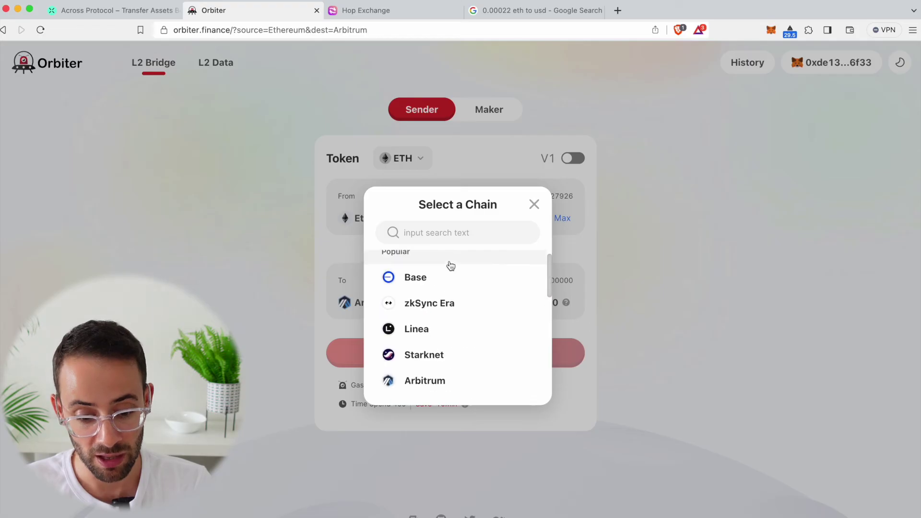
scroll(448, 302, "down", 10)
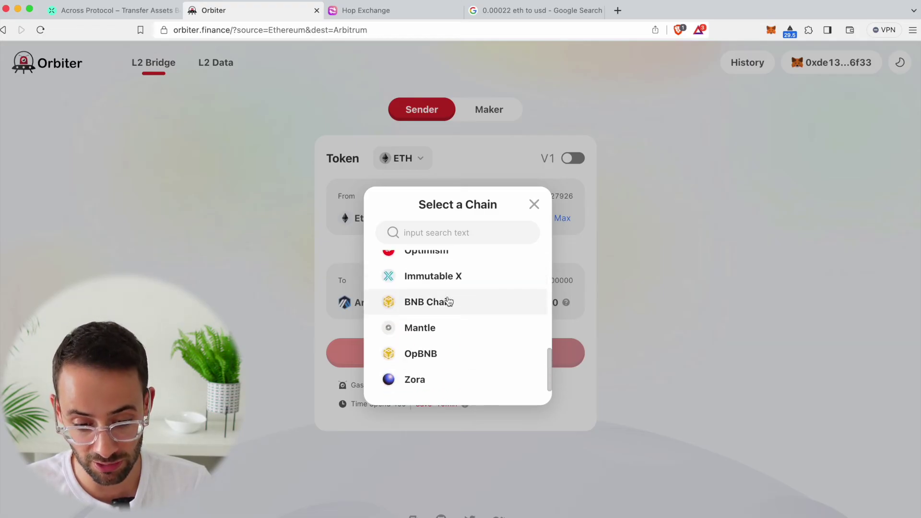
- Bridge the maximum 0.005663 ETH from Base to zkSync Era and submit with SEND
left_click(434, 378)
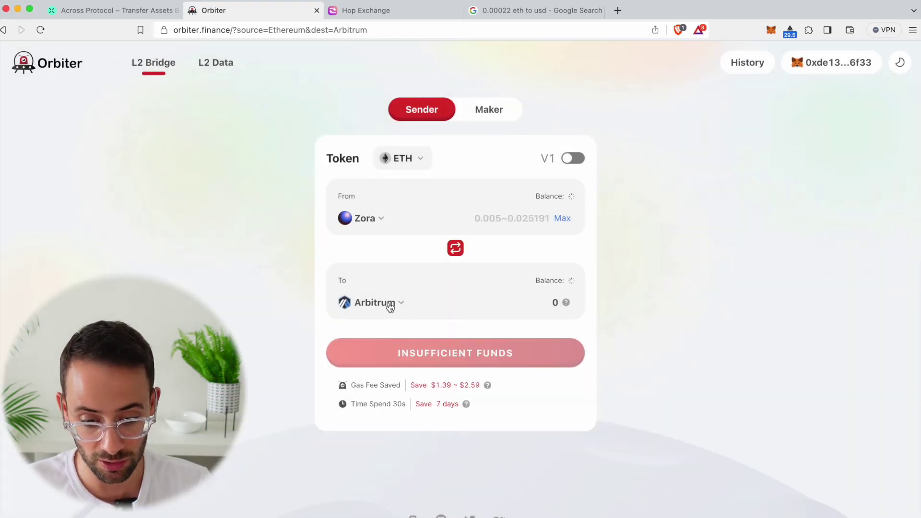
left_click(390, 307)
scroll(441, 318, "down", 10)
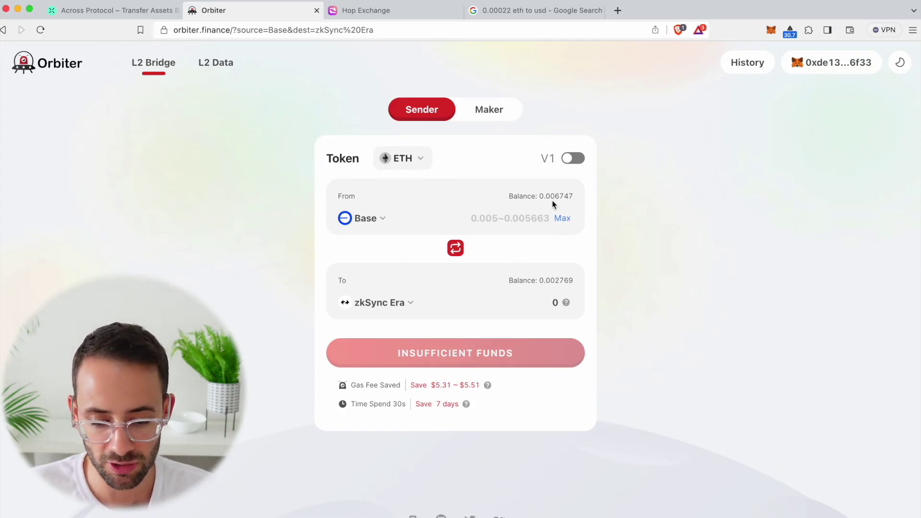
left_click(564, 222)
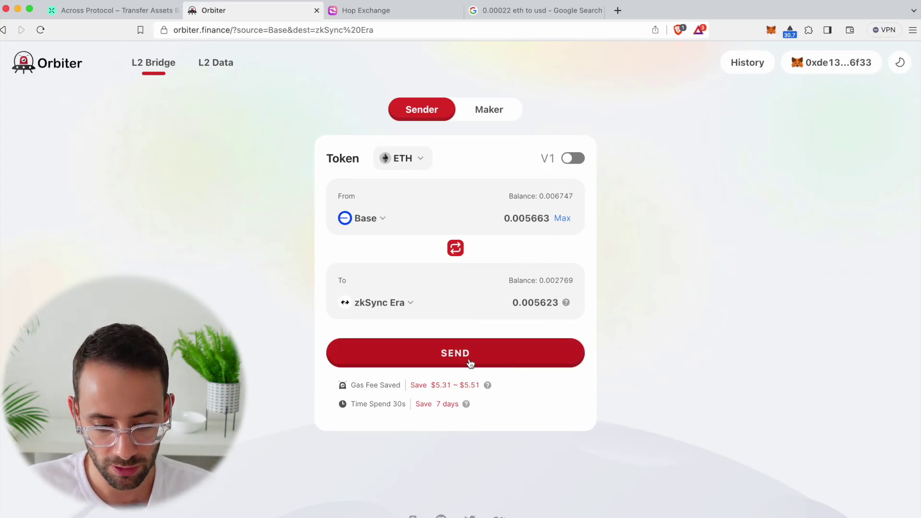
left_click(471, 358)
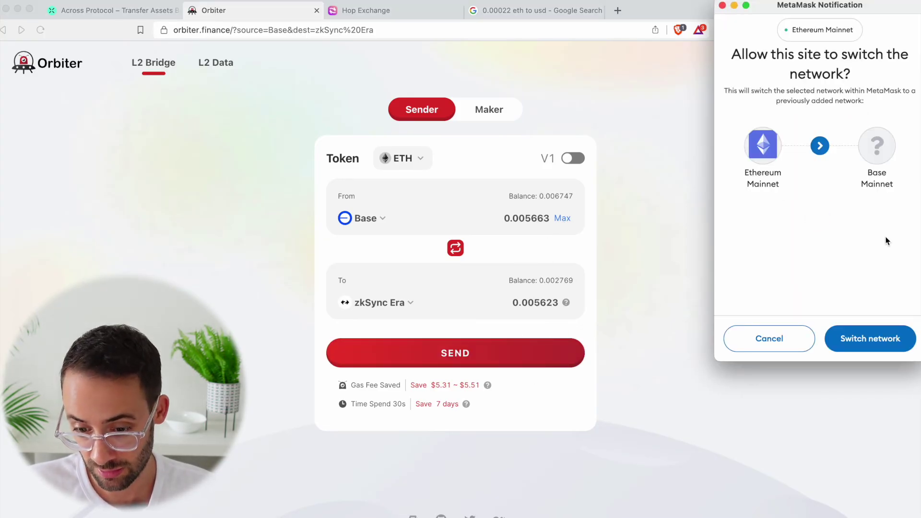
- Switch the wallet to Base, then send and approve the 0.006663 ETH transfer to zkSync Era
left_click(875, 341)
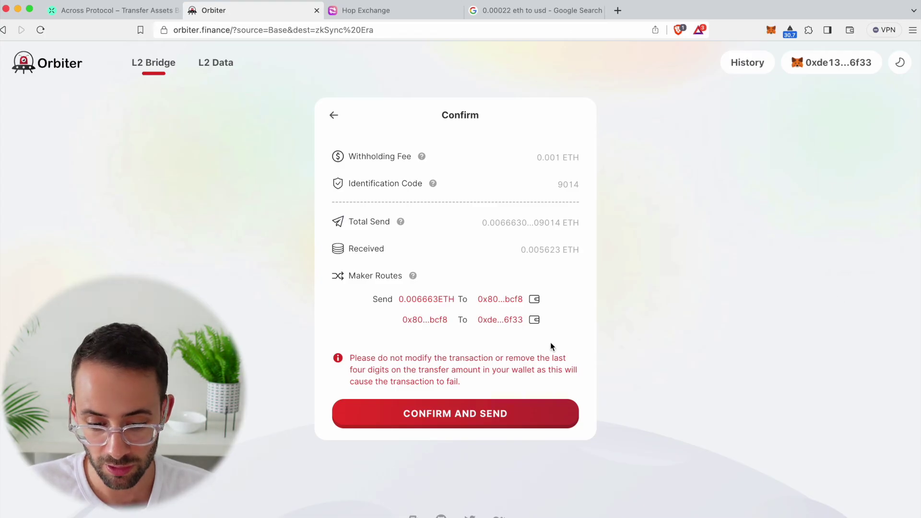
left_click(476, 422)
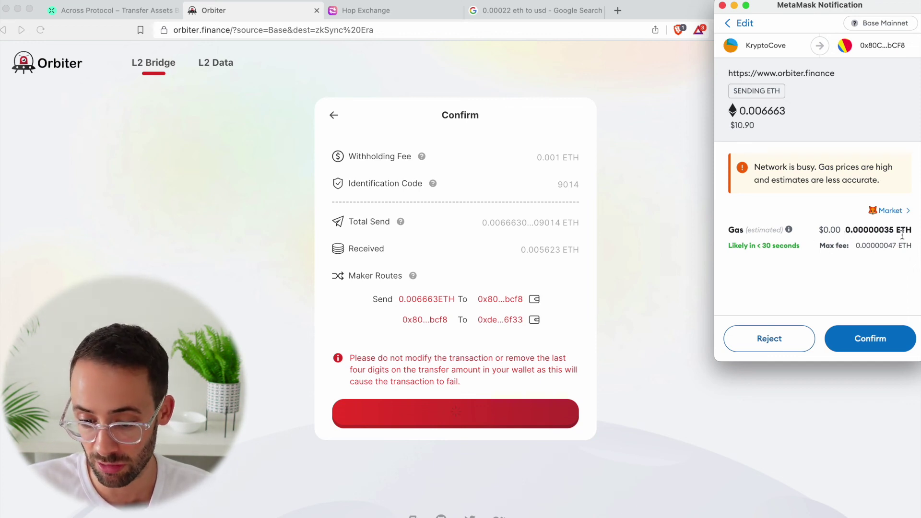
left_click(879, 344)
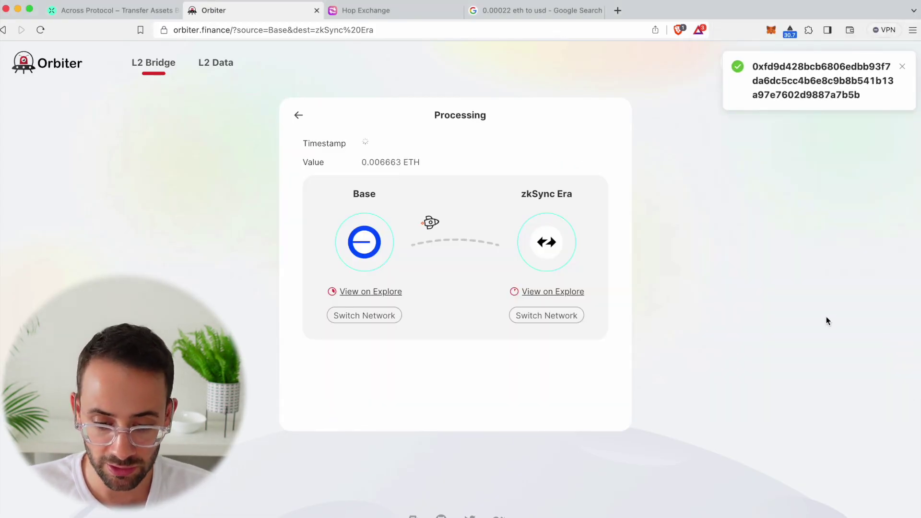